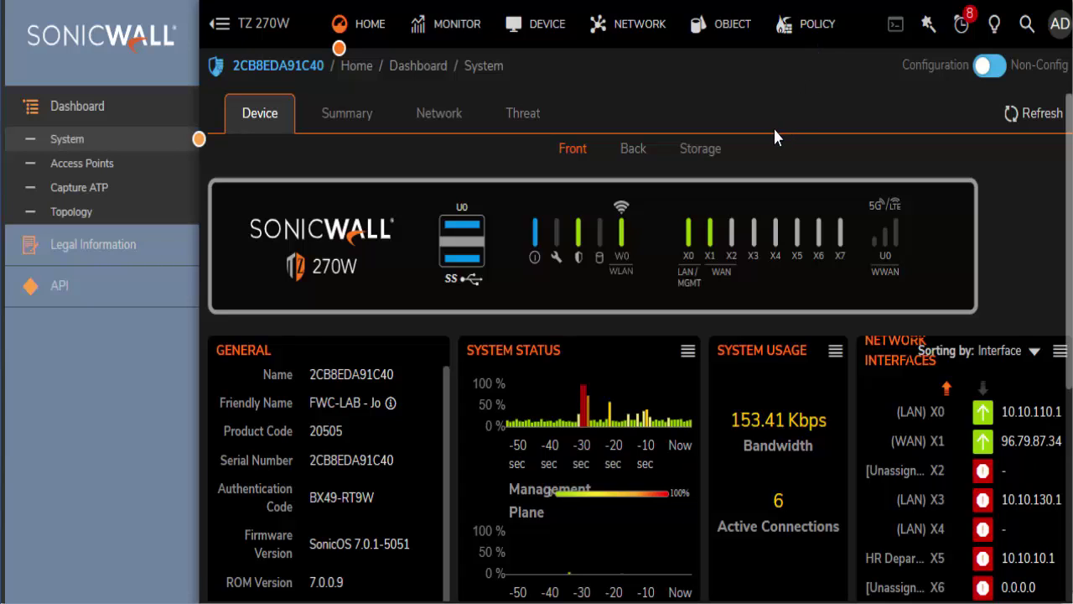
- Start adding a new rule in the policy's NAT Rules and name it "My first rule"
click(820, 35)
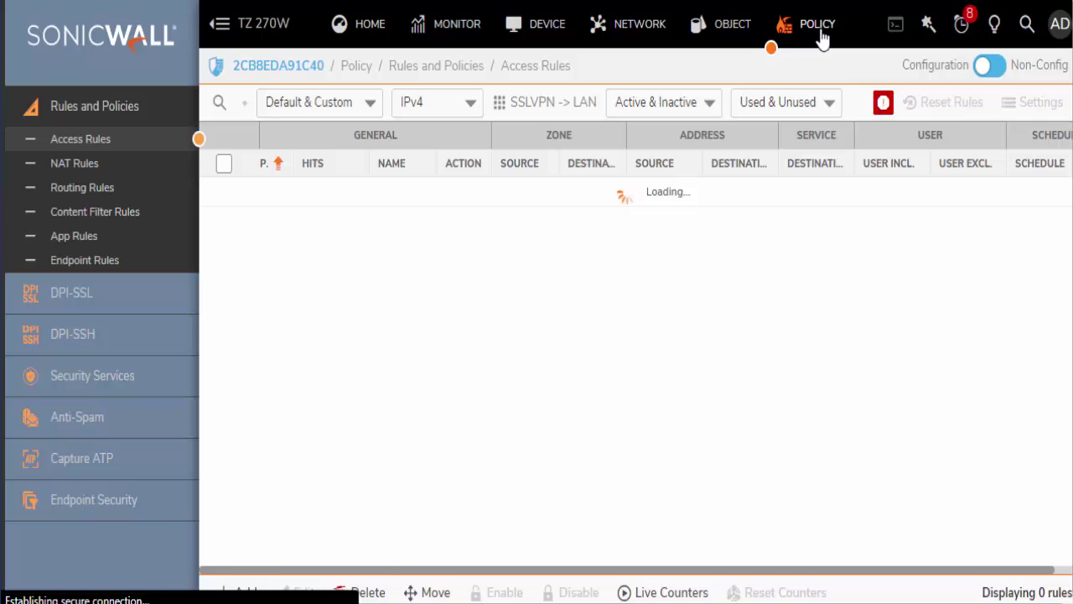
click(89, 166)
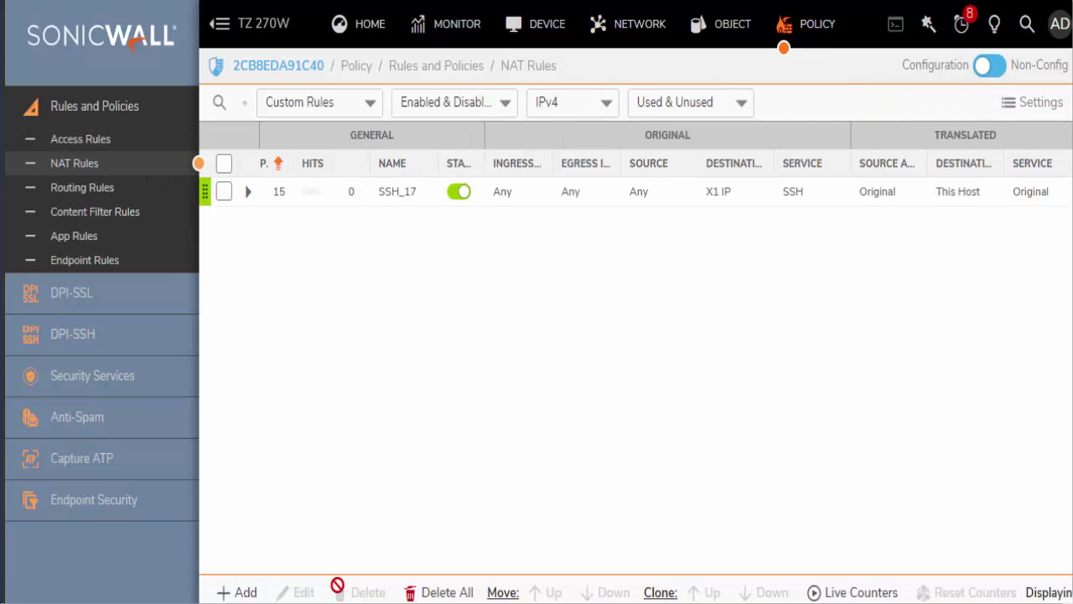
click(245, 593)
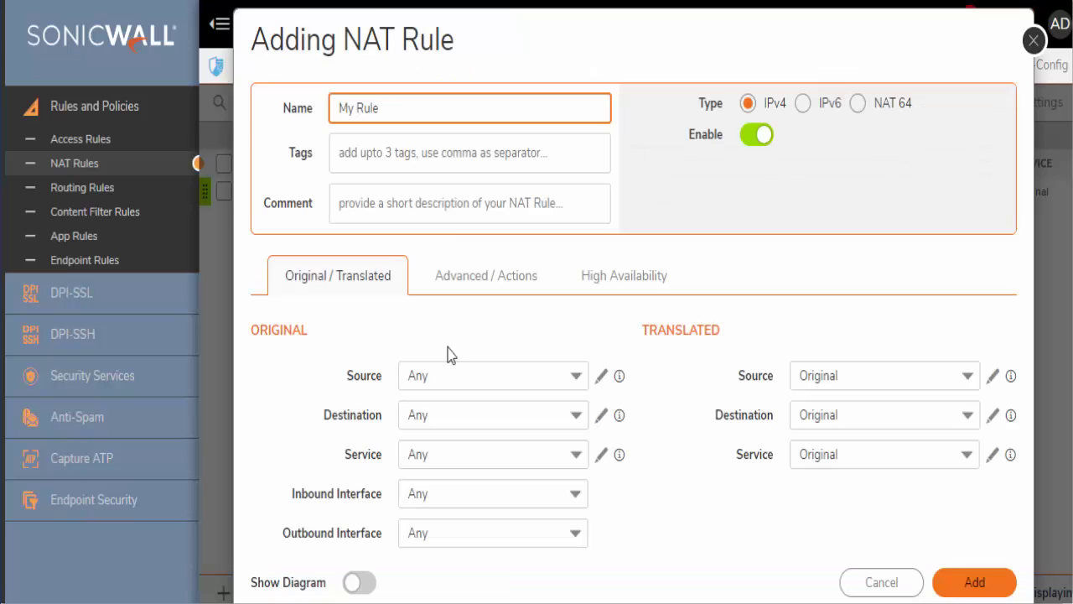
drag(397, 106, 297, 110)
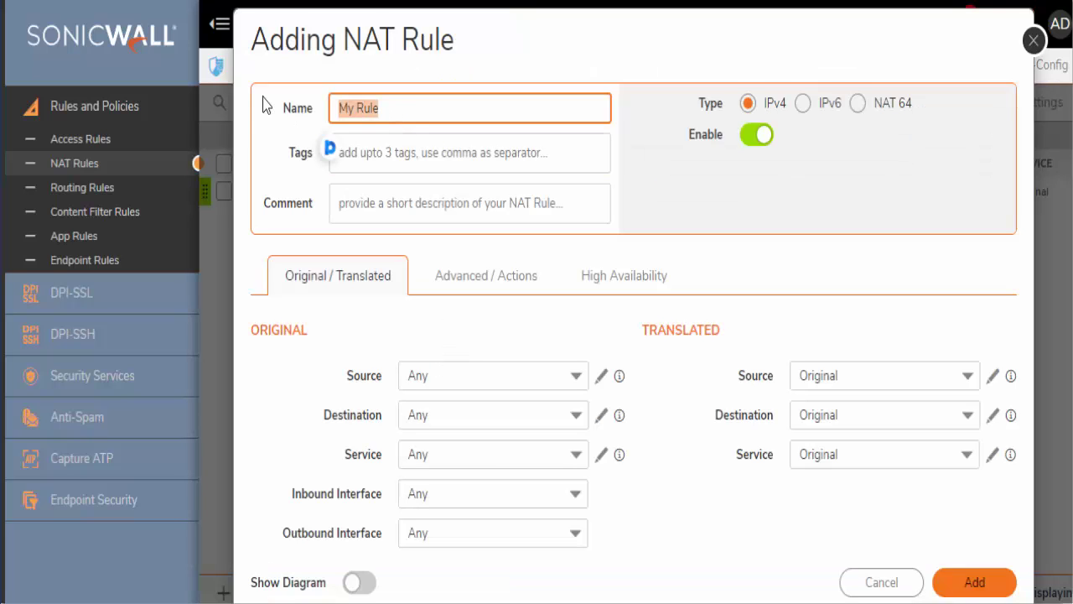
text(mY FIRST)
key(BackSpace)
key(BackSpace)
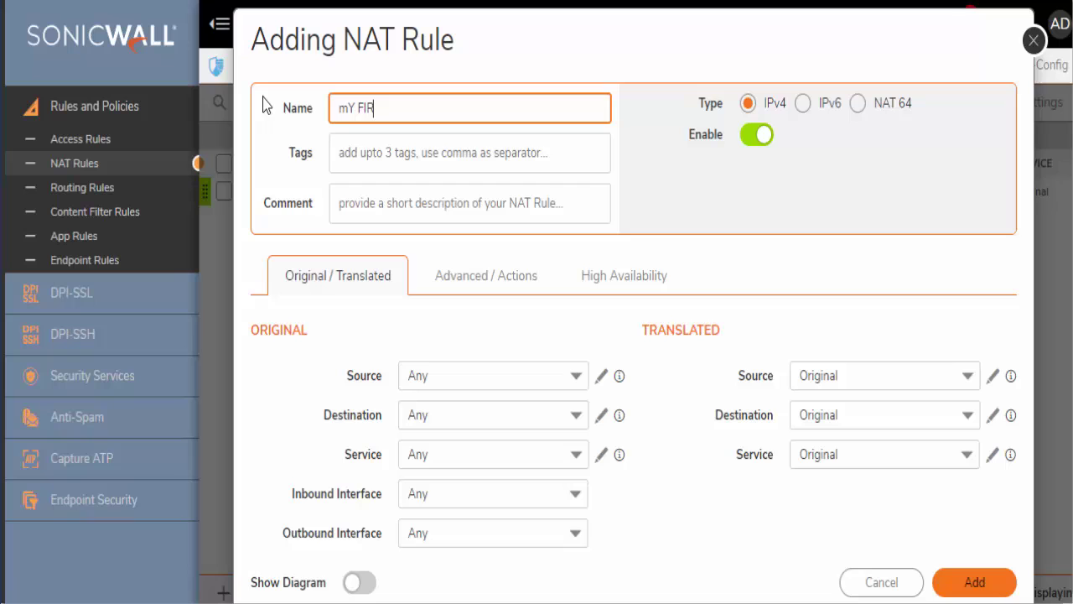
key(BackSpace)
key(BackSpace)
key(BackSpace)
key(BackSpace)
key(BackSpace)
key(BackSpace)
text(My first rule)
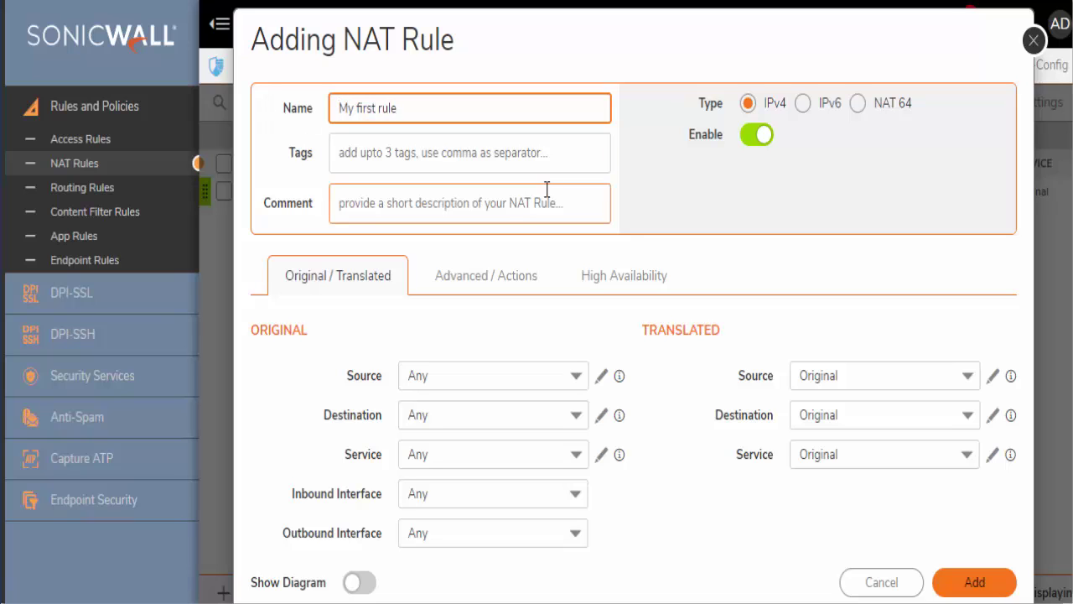
click(520, 203)
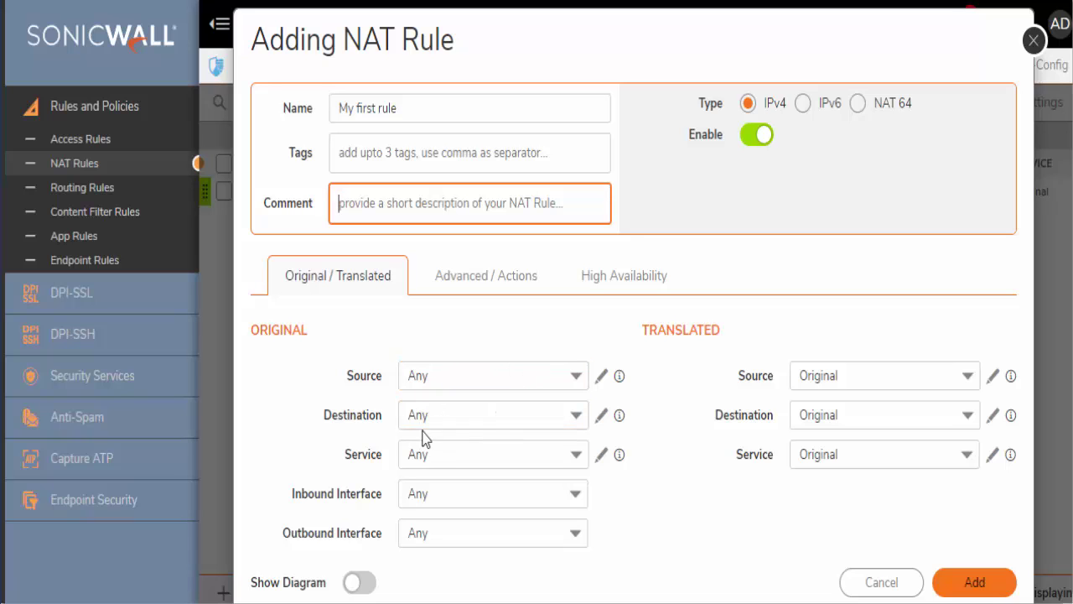
- Set the rule's original destination to X1 IP and its original service to 443
click(461, 414)
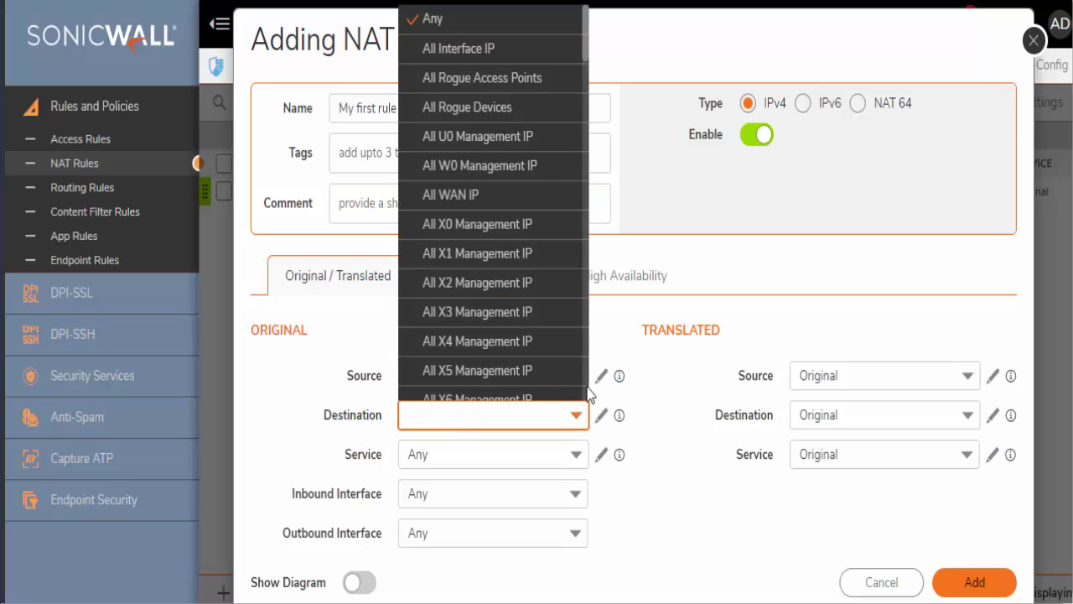
text(x1)
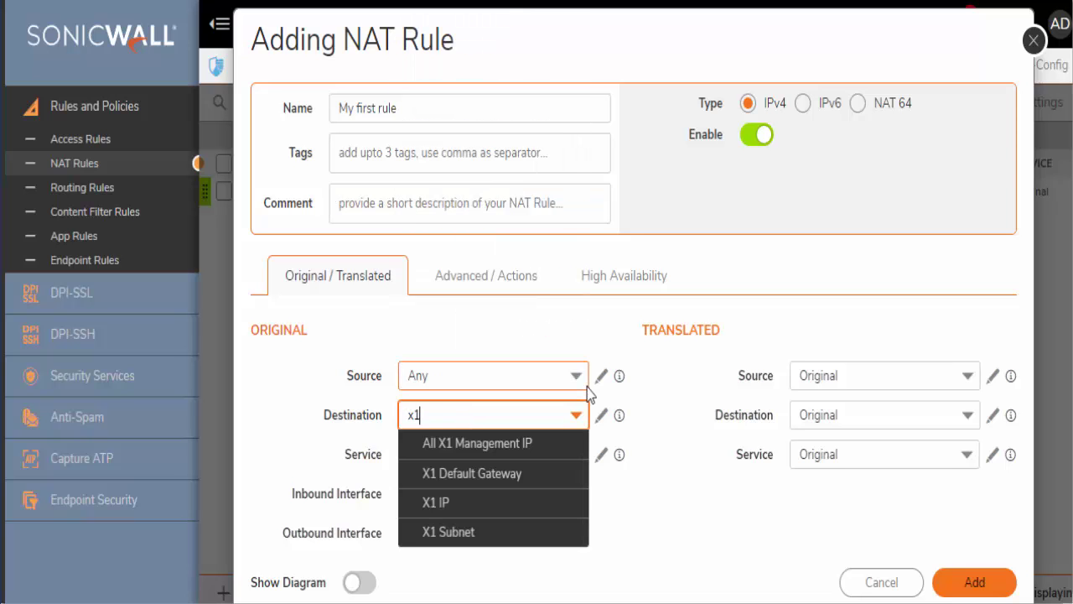
click(553, 507)
click(515, 450)
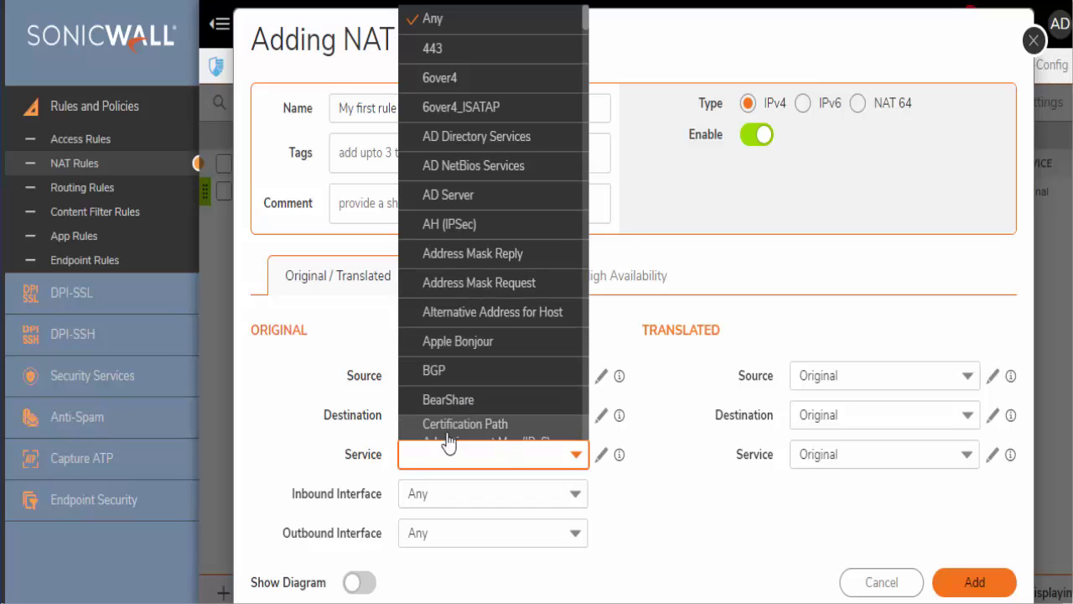
text(web)
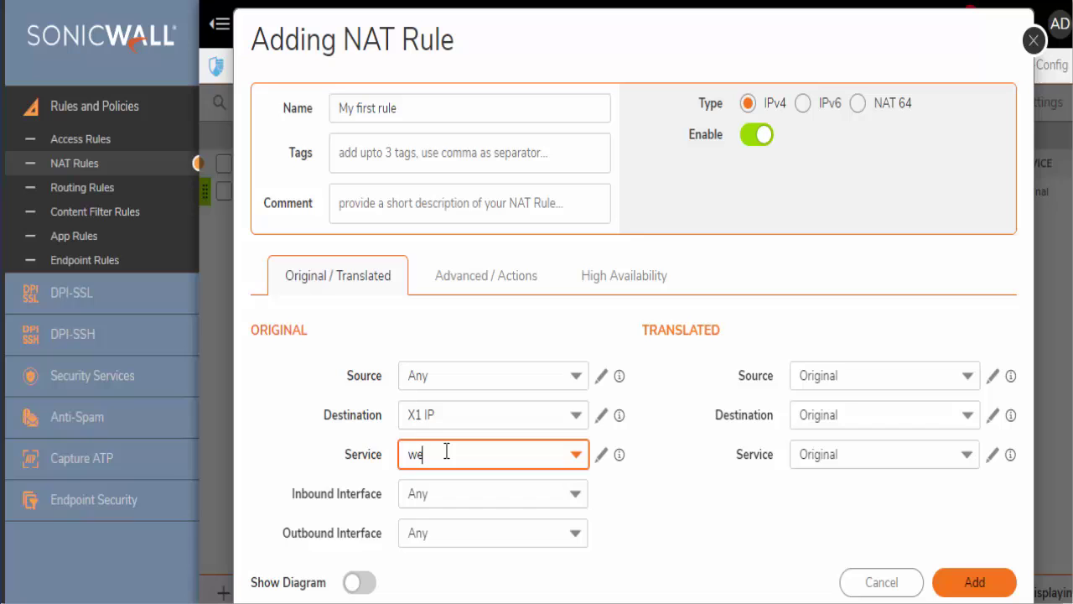
key(BackSpace)
key(BackSpace)
key(BackSpace)
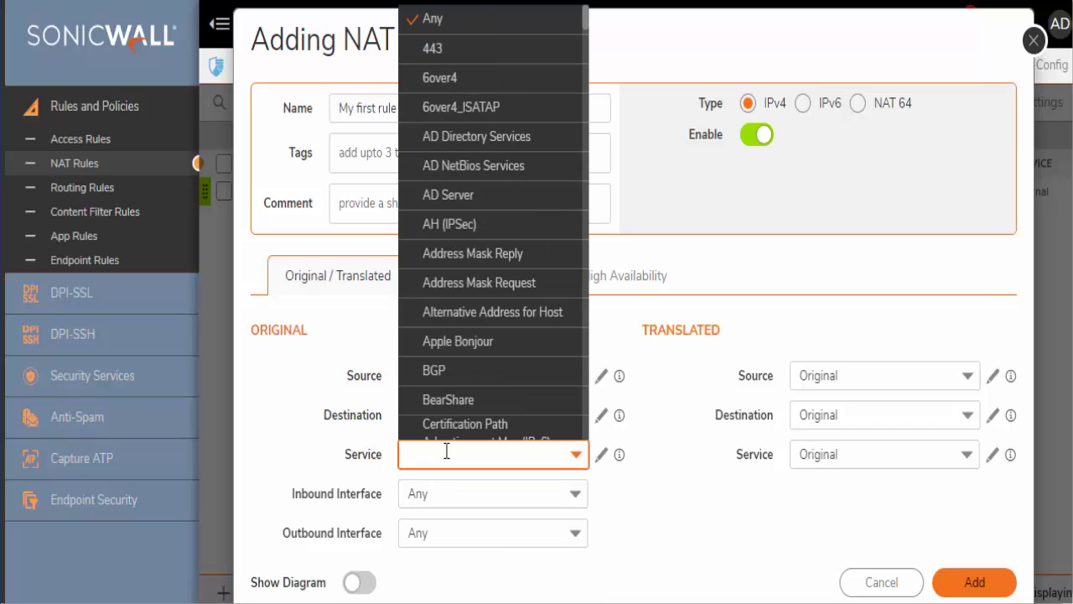
click(478, 50)
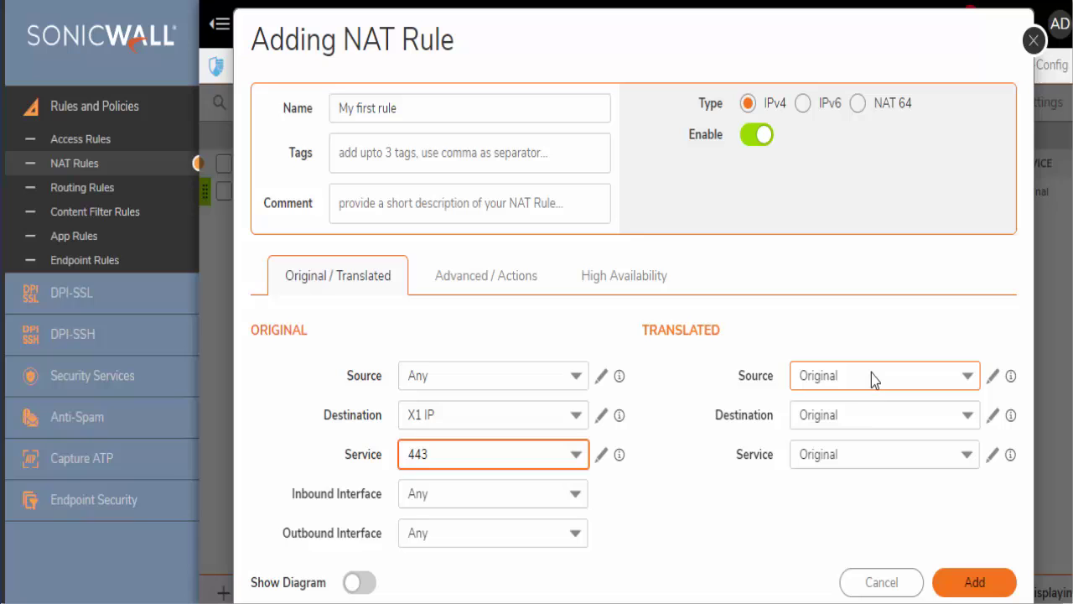
- Create and save a new host address object named Server1 in the DMZ zone with IP 10.10.10.2 for the translated destination
click(848, 417)
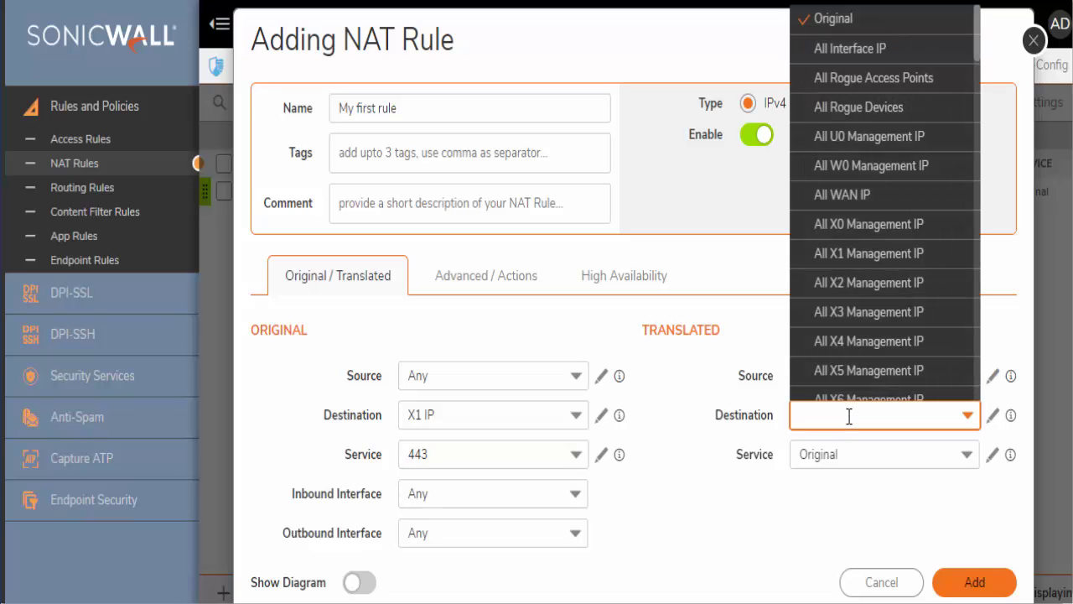
click(992, 417)
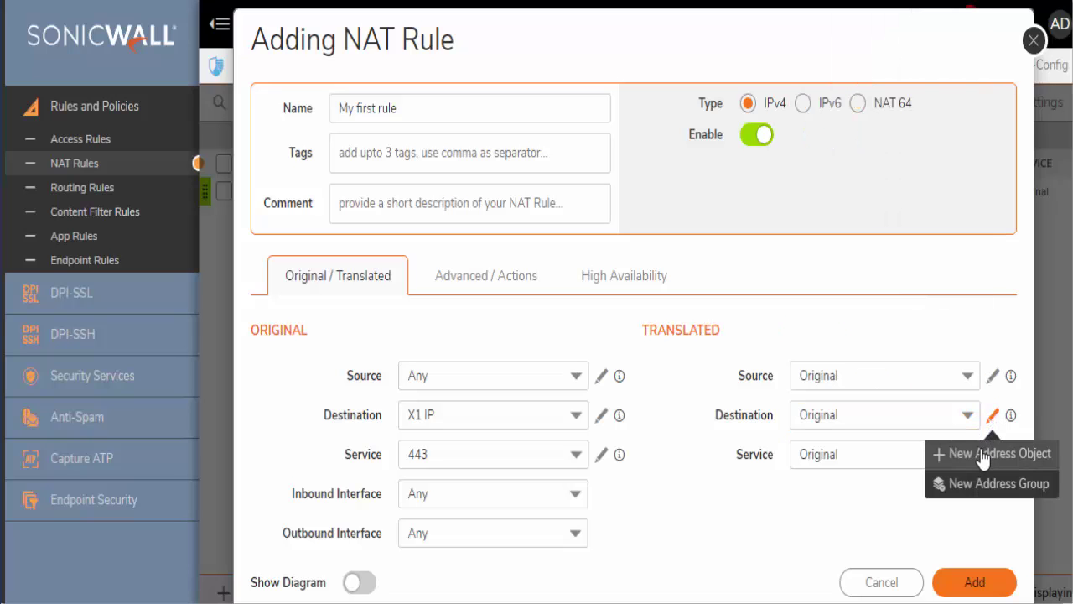
click(981, 453)
click(651, 293)
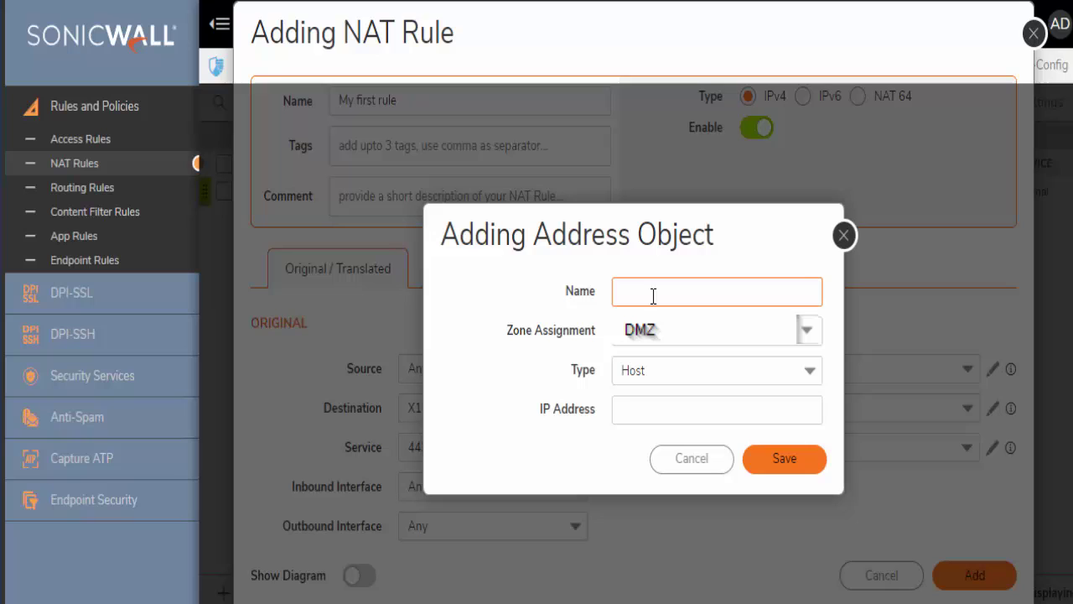
text(Server1)
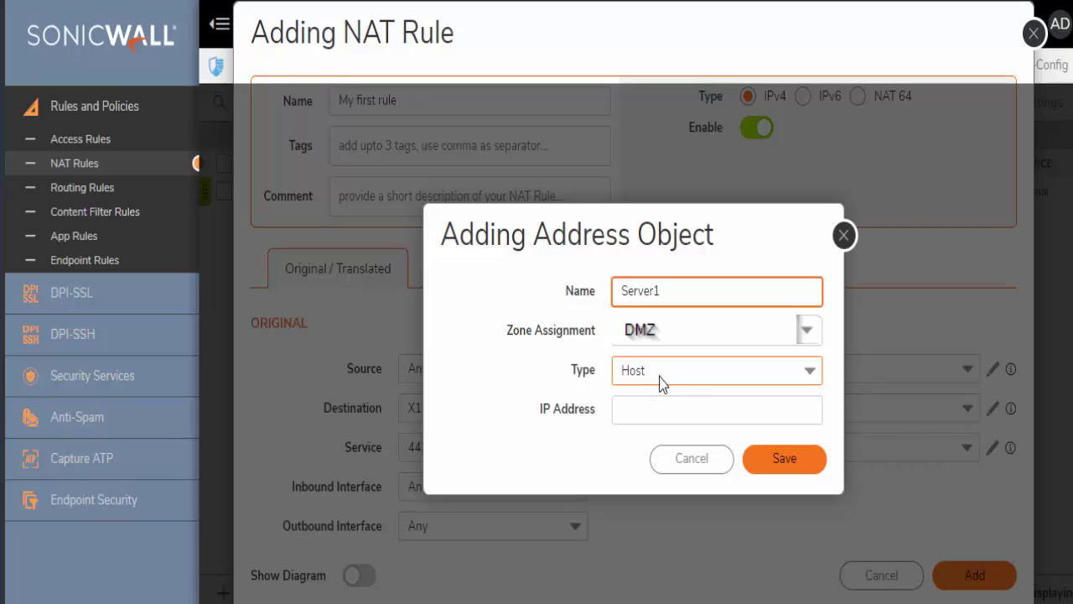
click(650, 411)
click(651, 411)
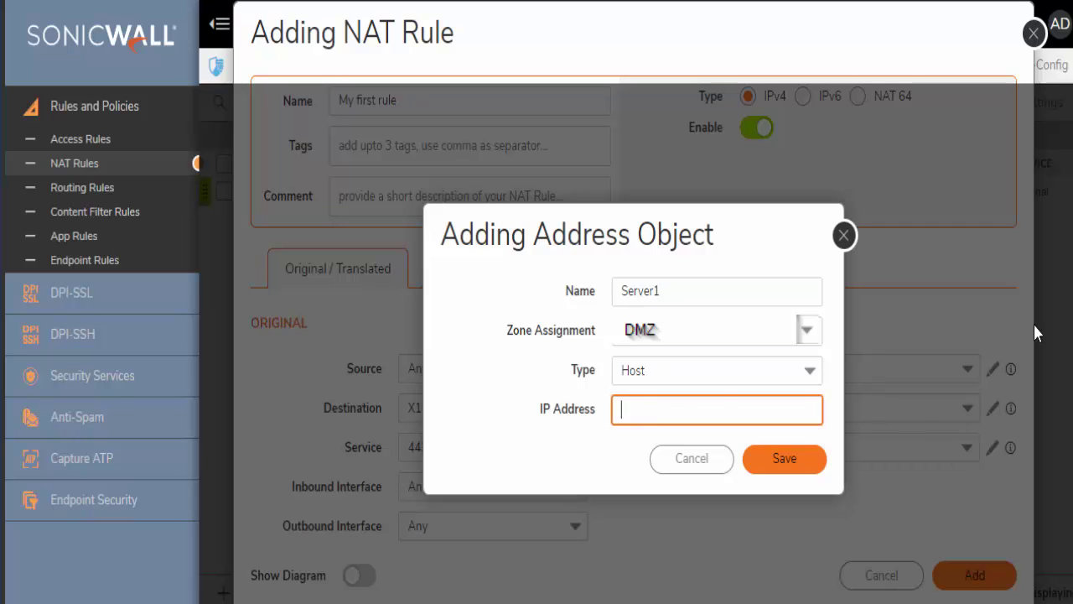
text(10.10.10.2)
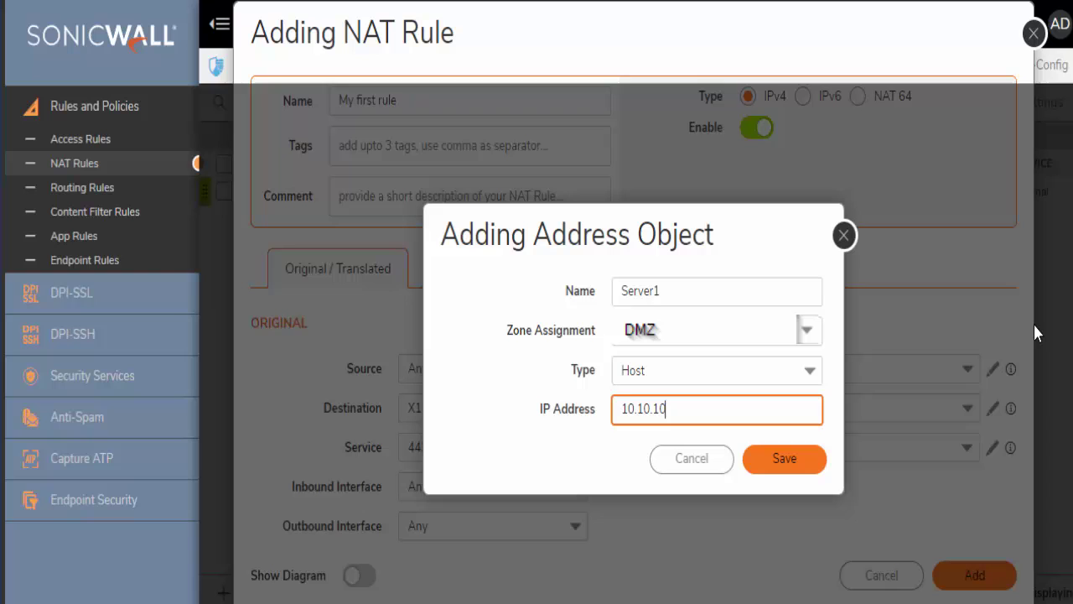
click(775, 466)
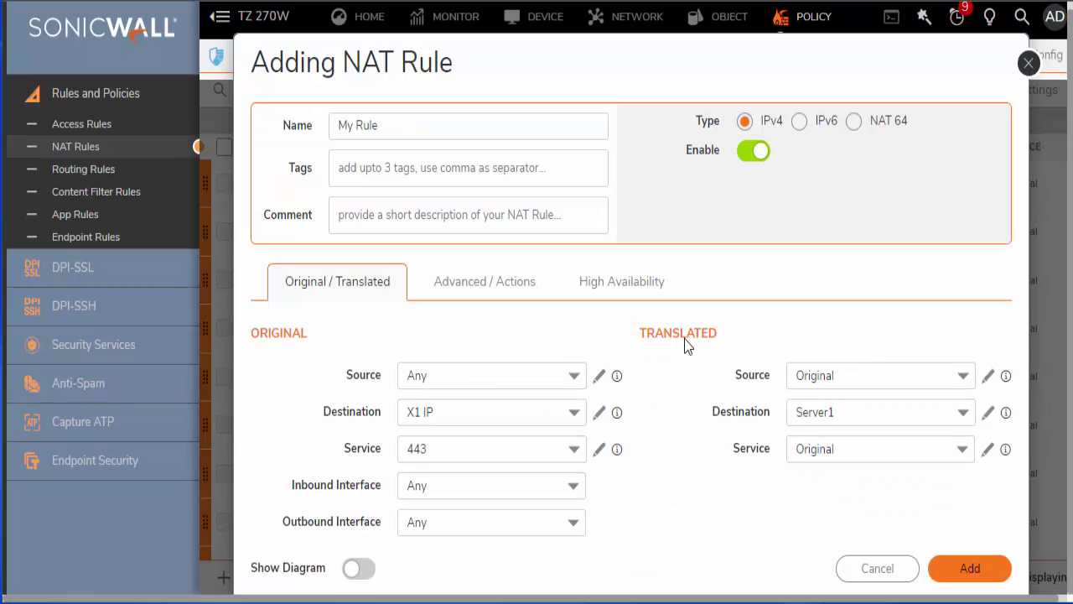
- Check the reflexive policy option in the rule's advanced actions, leave it off, and add the NAT rule
click(502, 289)
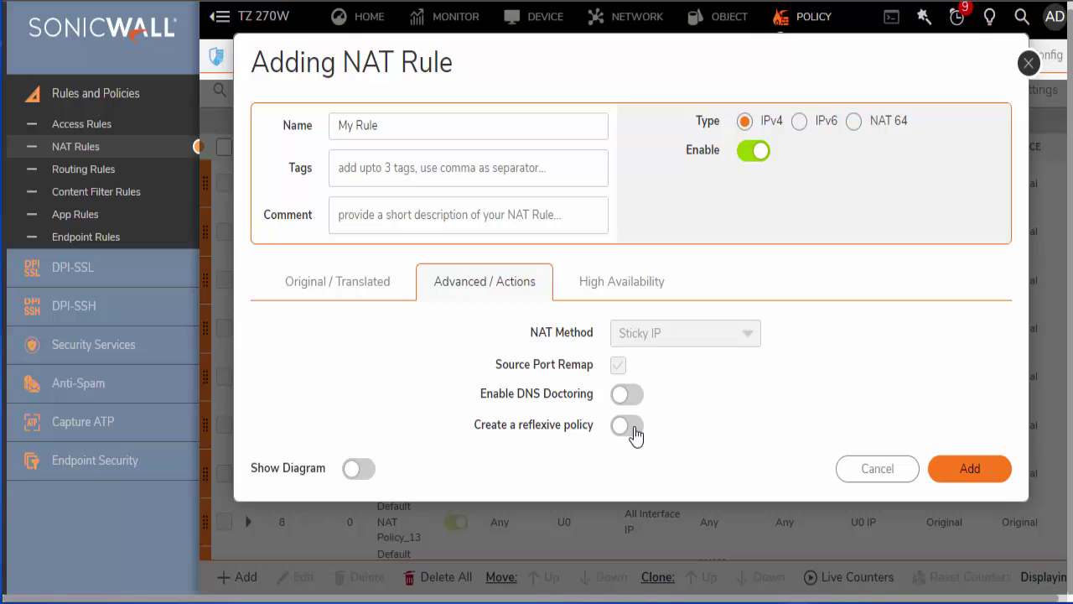
click(634, 429)
click(635, 431)
click(948, 474)
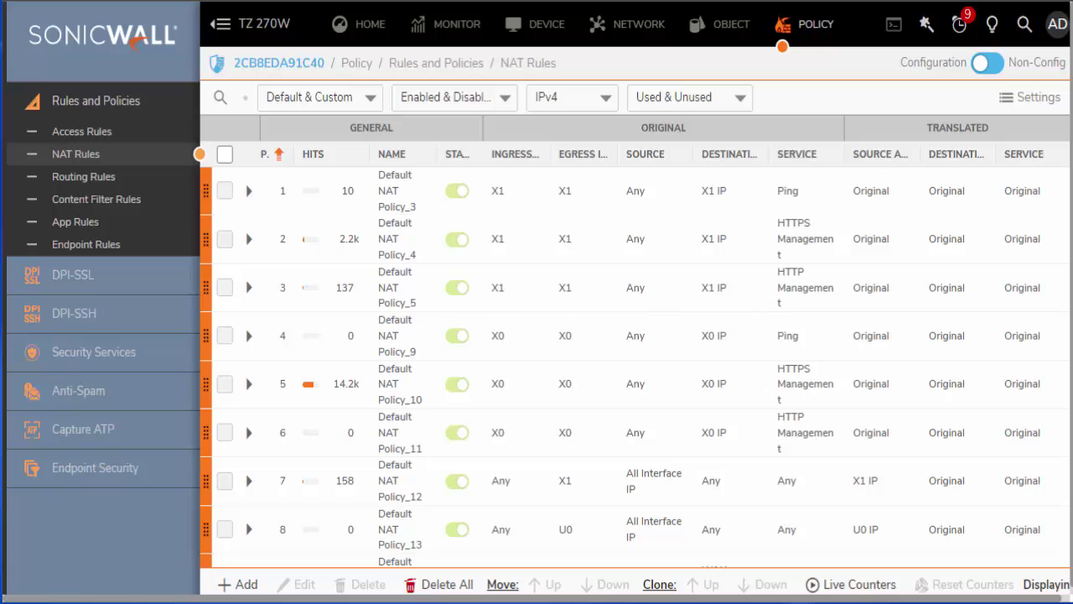
- Filter the NAT rules to Custom Rules and expand the details of the "My first rule" entry
click(362, 102)
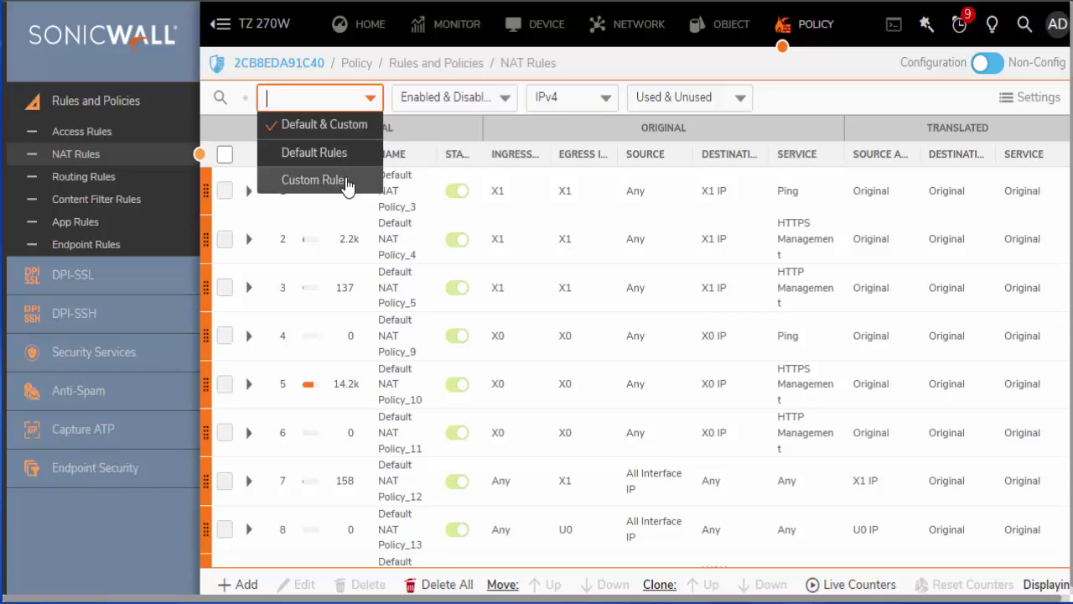
click(347, 186)
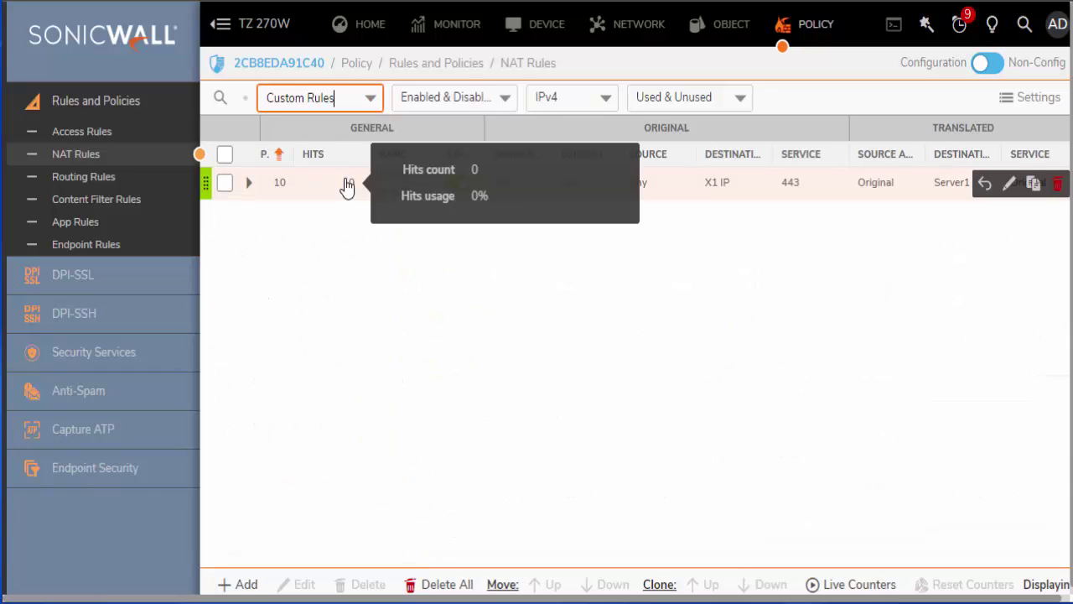
mouse_move(249, 187)
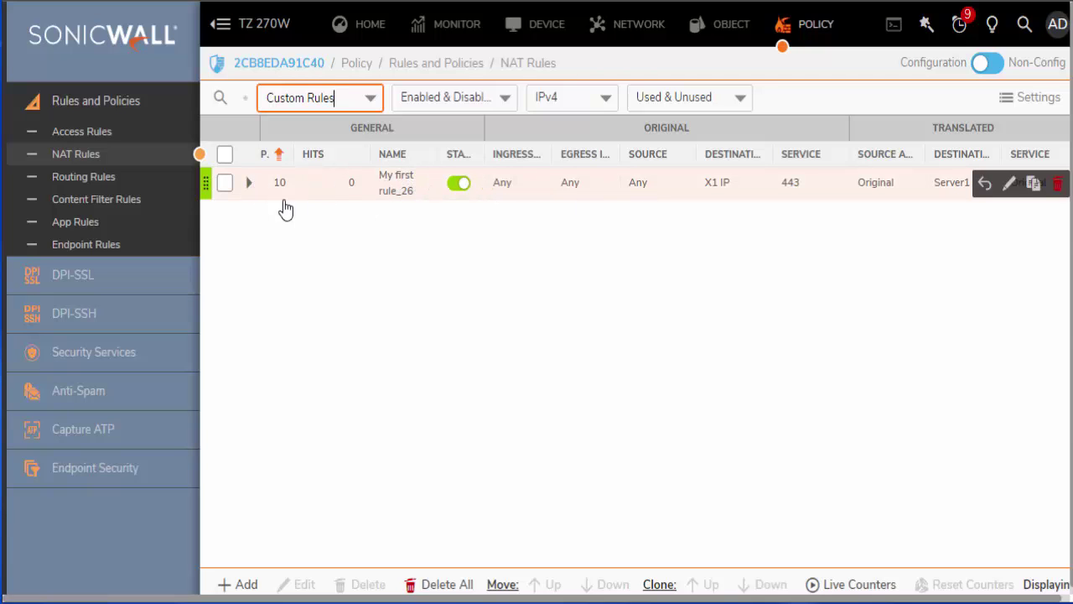
click(253, 188)
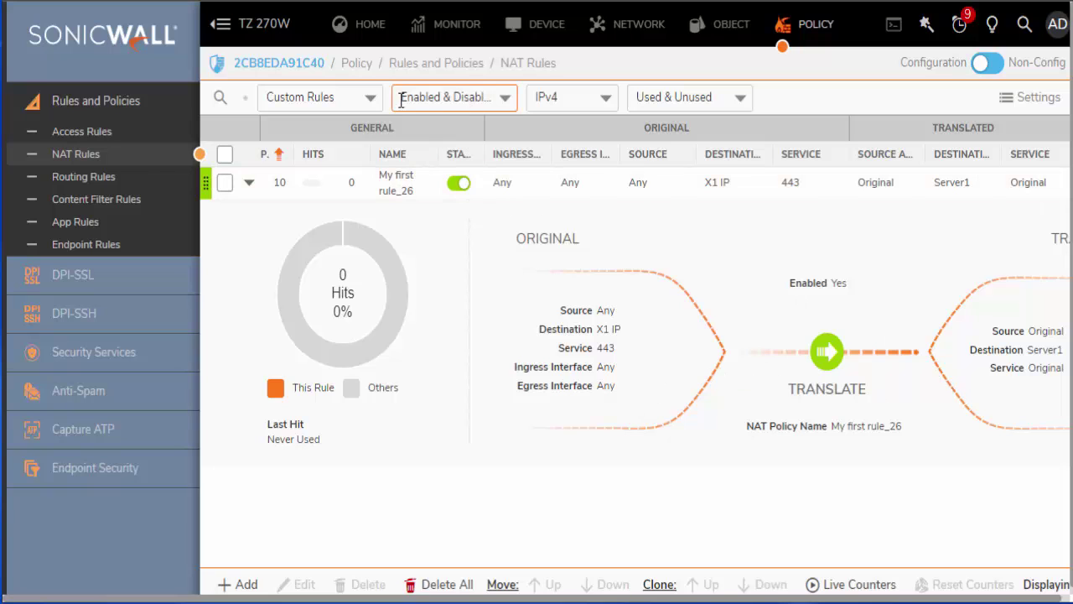
- Show Default & Custom rules again and review the filter choices for enabled state, usage and IP version
click(367, 98)
click(311, 120)
click(468, 97)
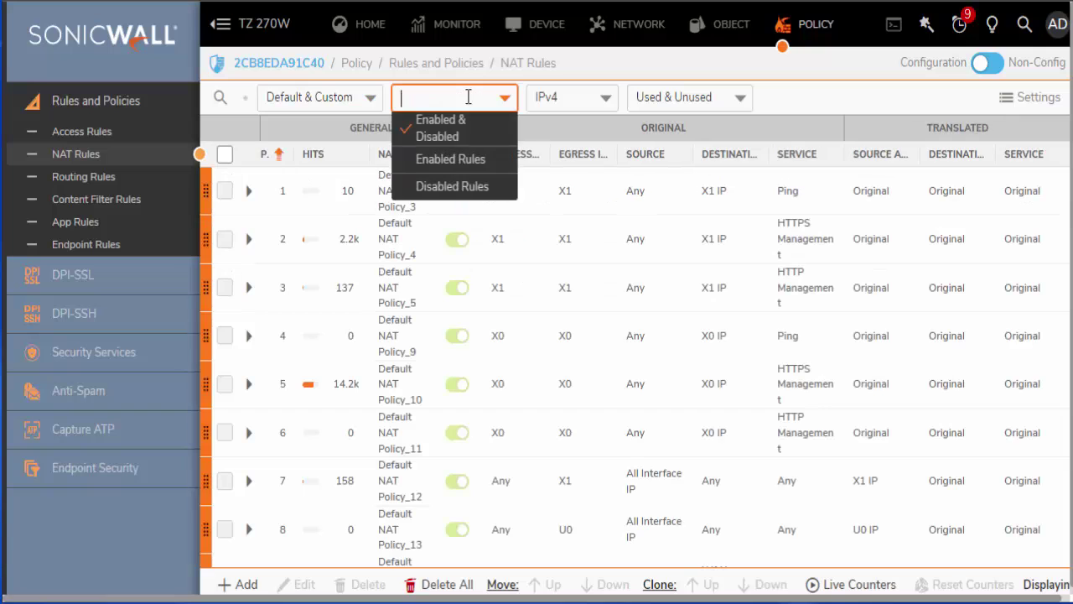
click(693, 98)
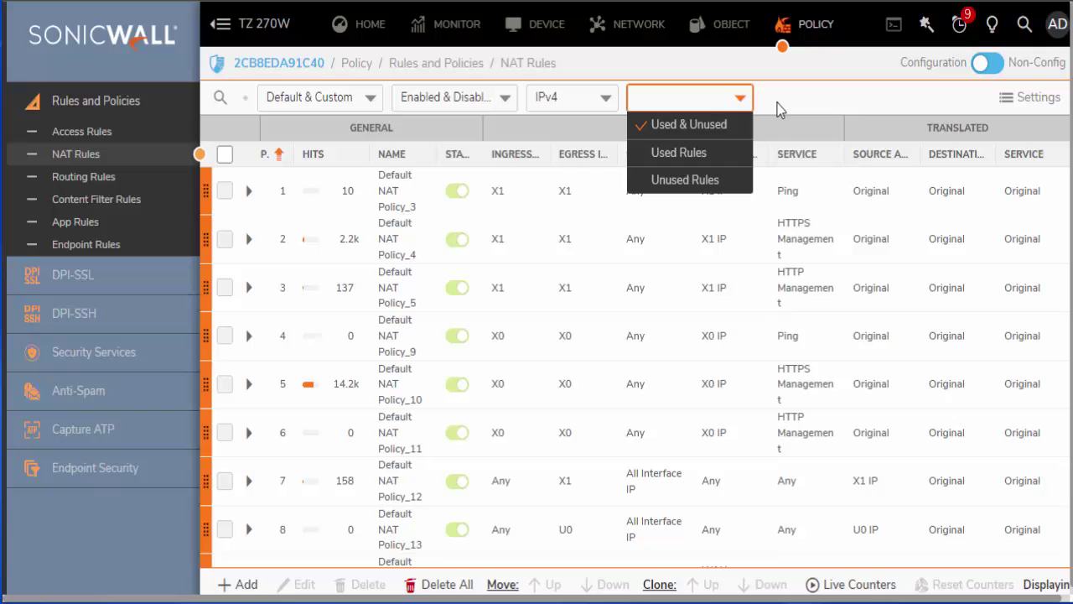
click(721, 99)
click(594, 105)
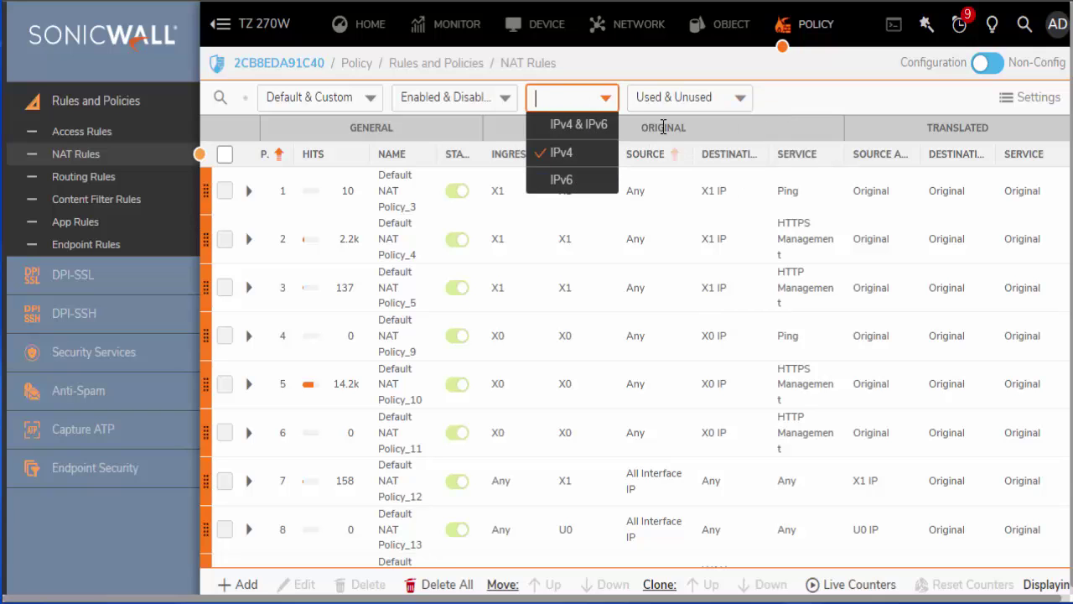
click(787, 89)
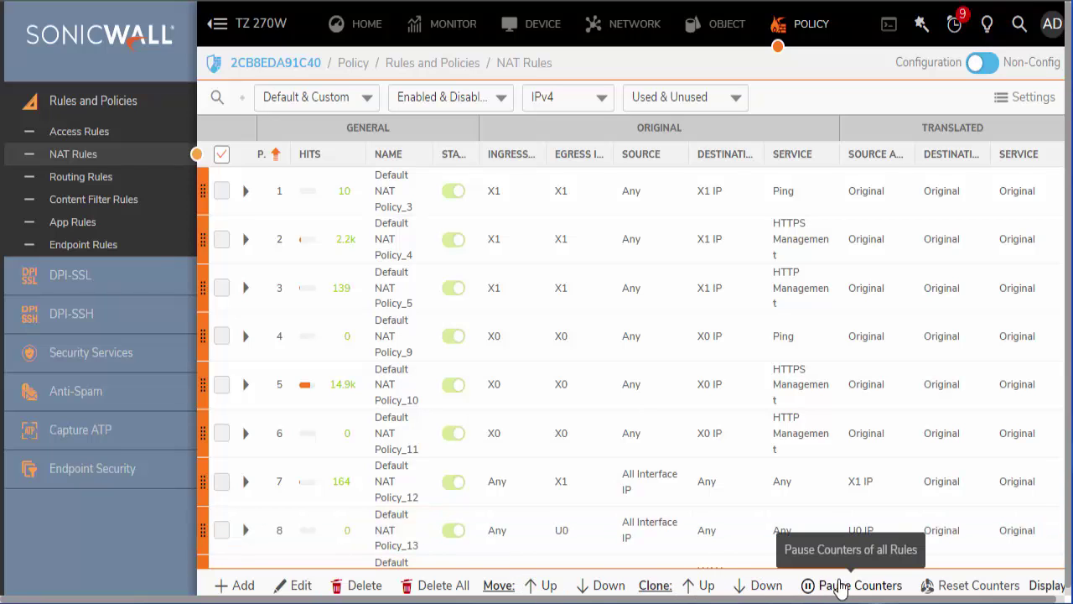
- Pause the live hit counters of all NAT rules and start them again
click(809, 586)
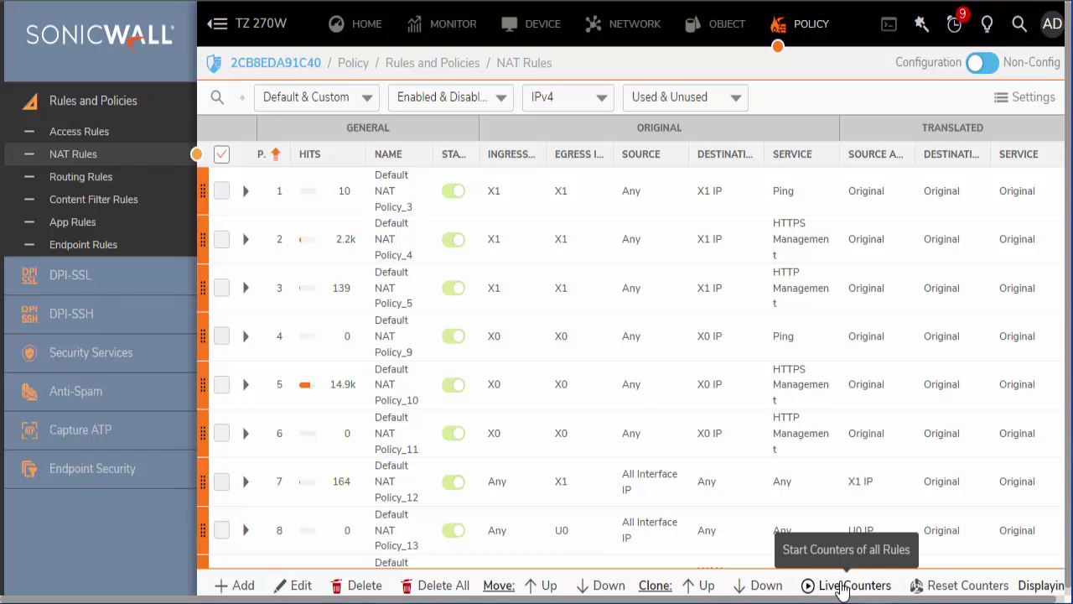
click(841, 582)
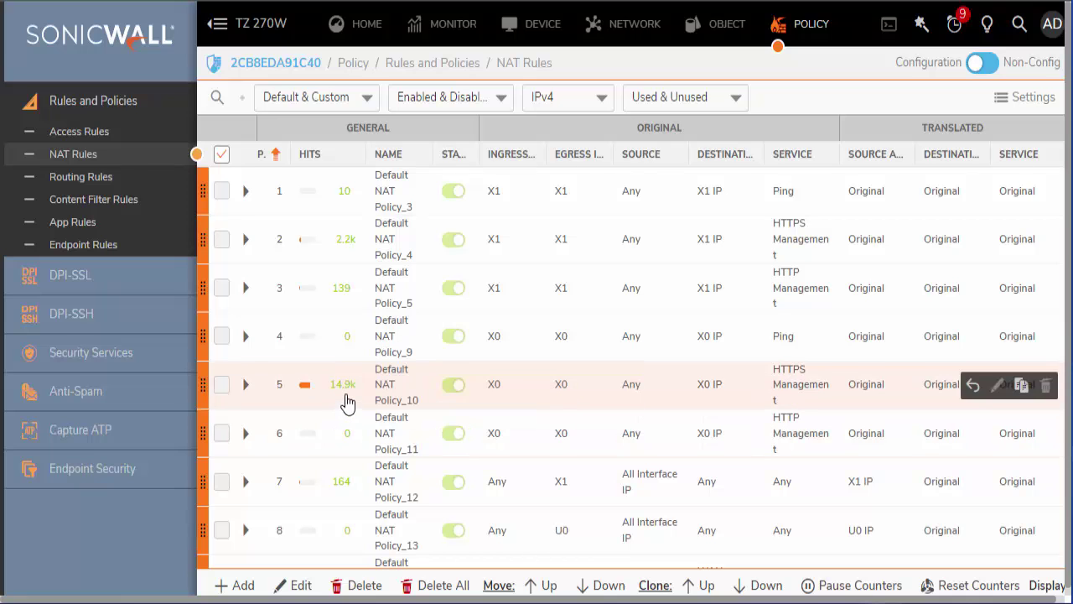
mouse_move(347, 396)
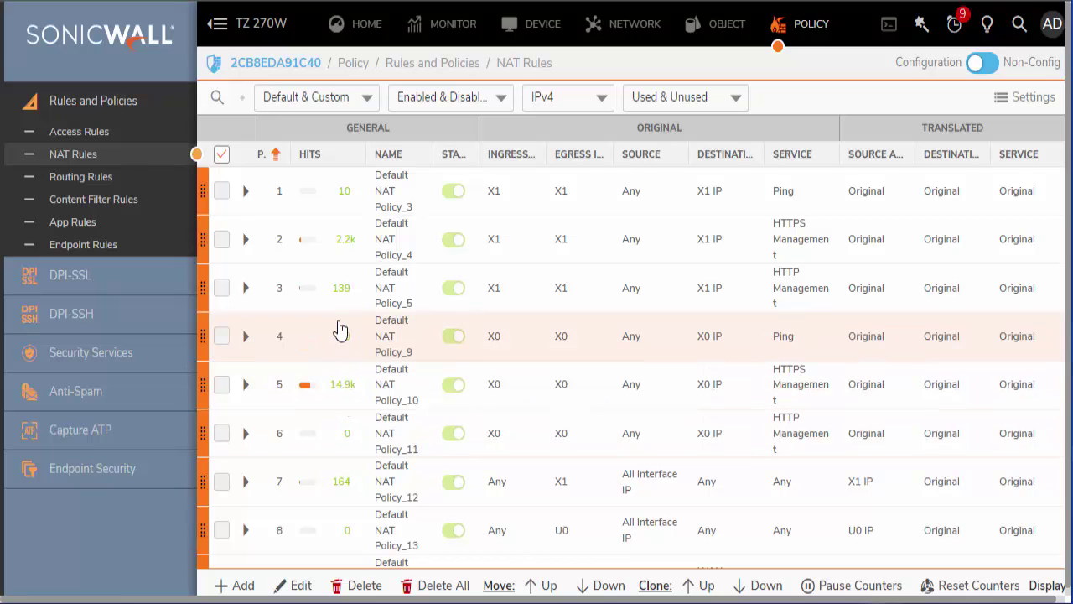